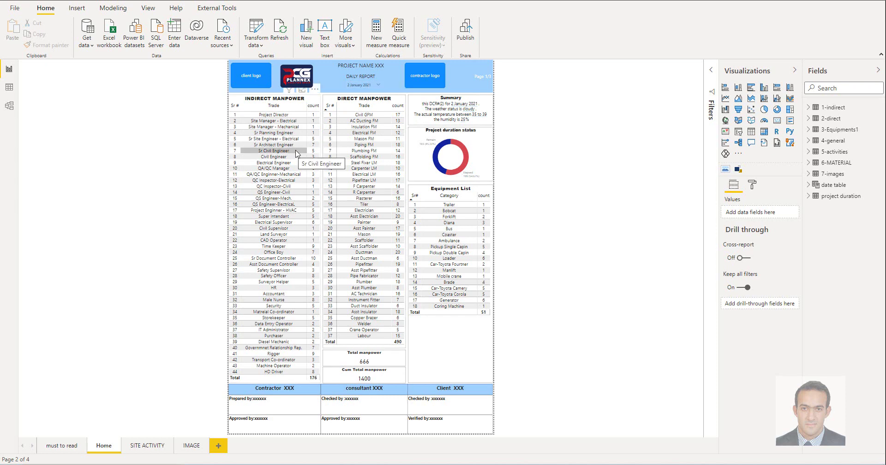
- Open the SITE ACTIVITY page to show the Daily activities table with activity locations
left_click(149, 445)
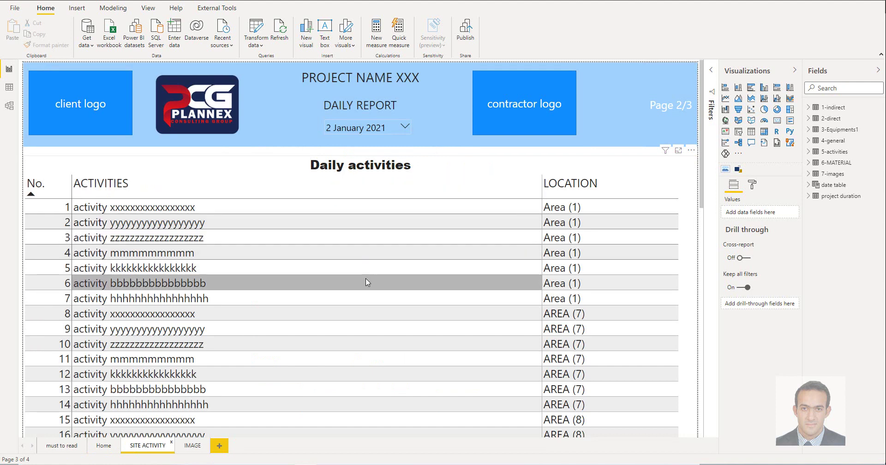
scroll(330, 285, "down", 5)
scroll(329, 285, "up", 4)
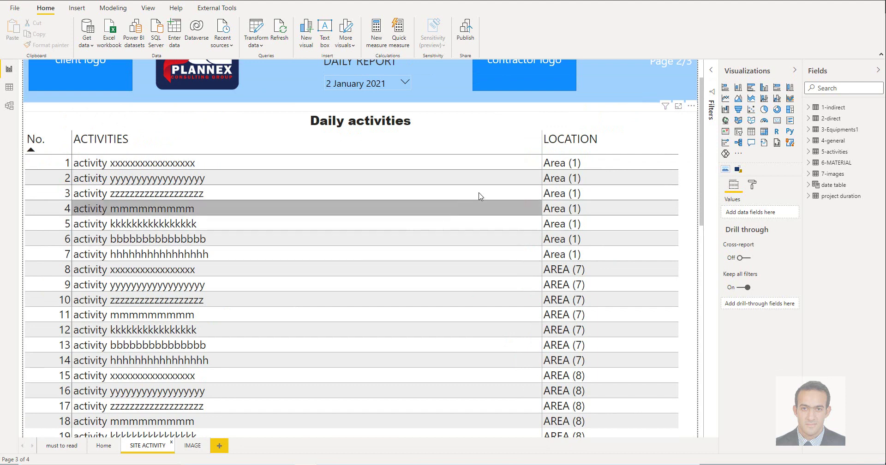
scroll(560, 160, "down", 6)
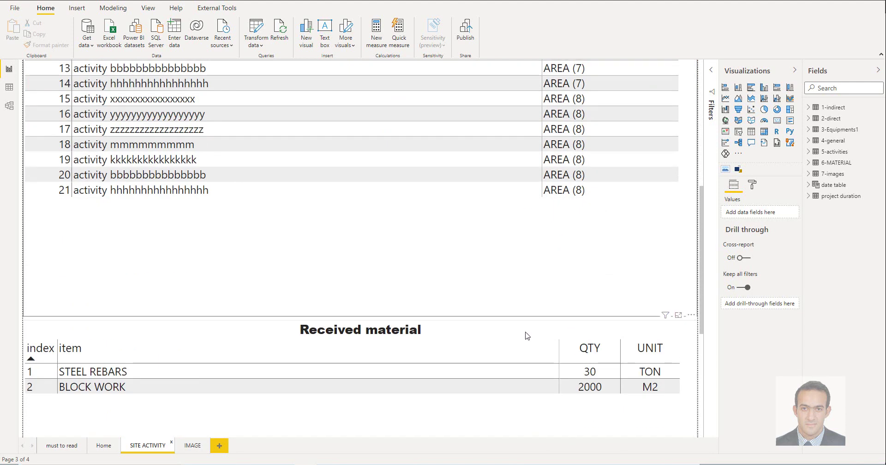
scroll(527, 339, "down", 2)
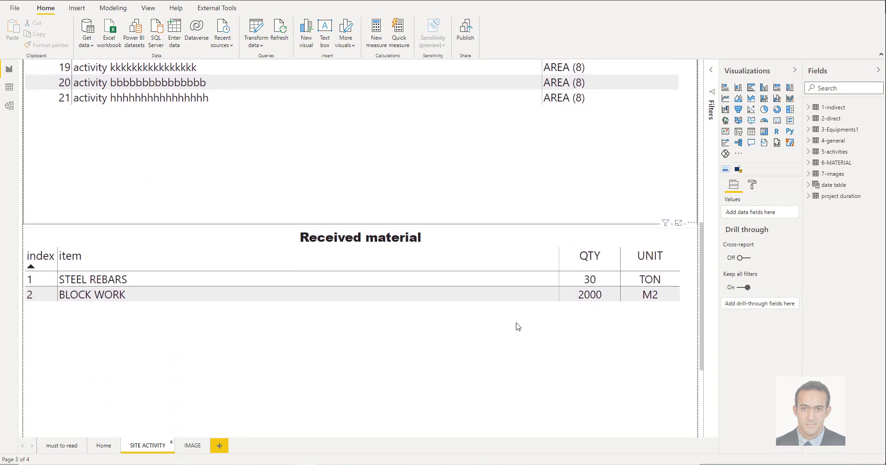
left_click(466, 236)
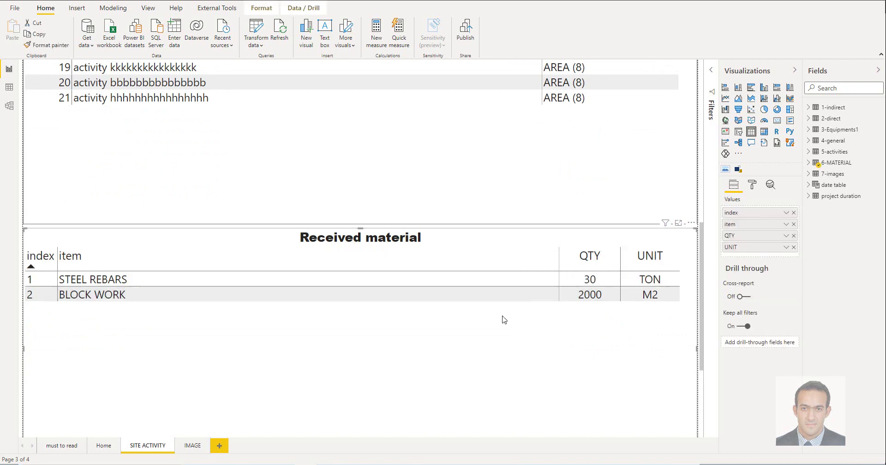
scroll(480, 333, "down", 3)
scroll(476, 335, "up", 10)
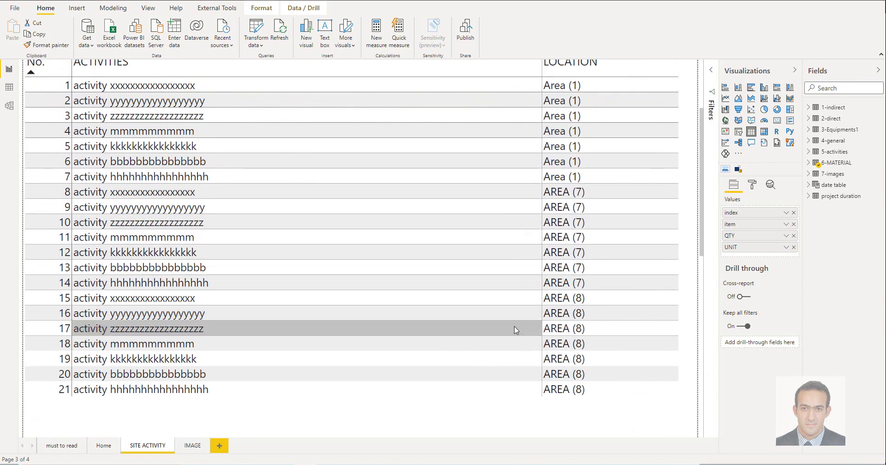
scroll(514, 326, "down", 3)
scroll(516, 332, "down", 3)
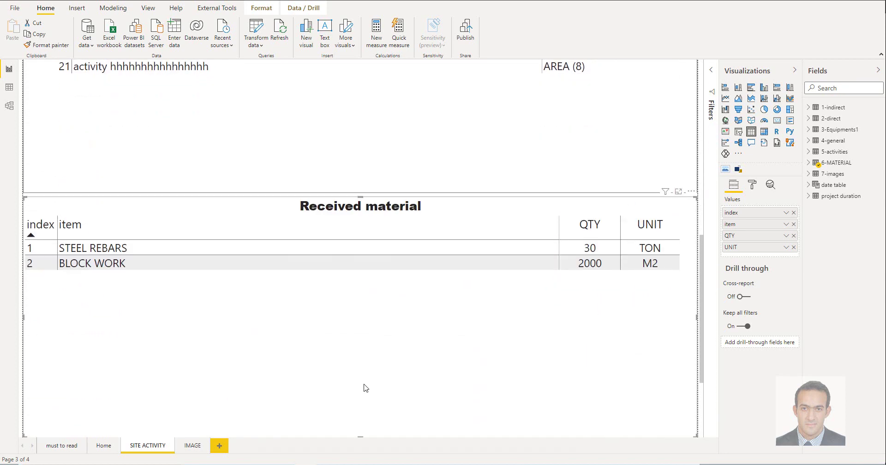
- Open the IMAGE page and scroll through the site photos
left_click(192, 446)
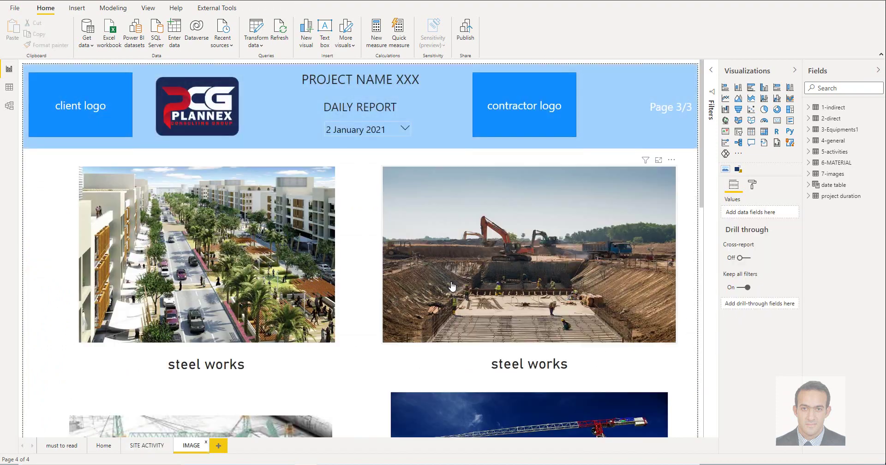
scroll(519, 290, "down", 8)
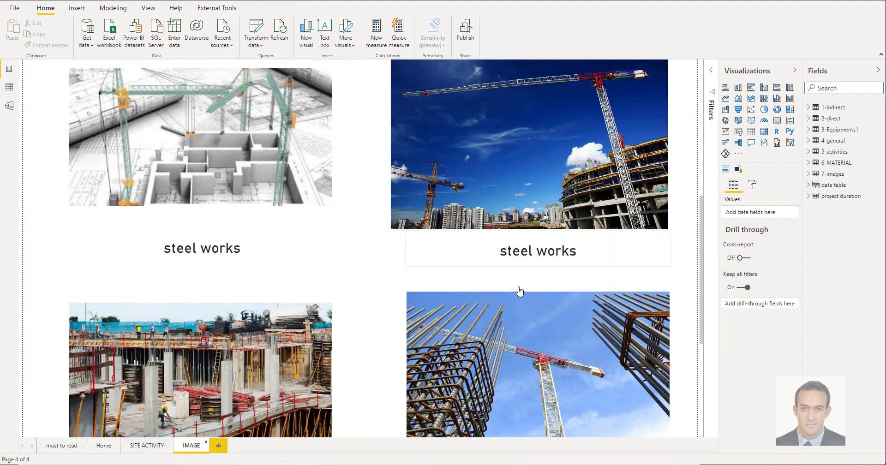
scroll(519, 292, "down", 5)
scroll(519, 292, "up", 12)
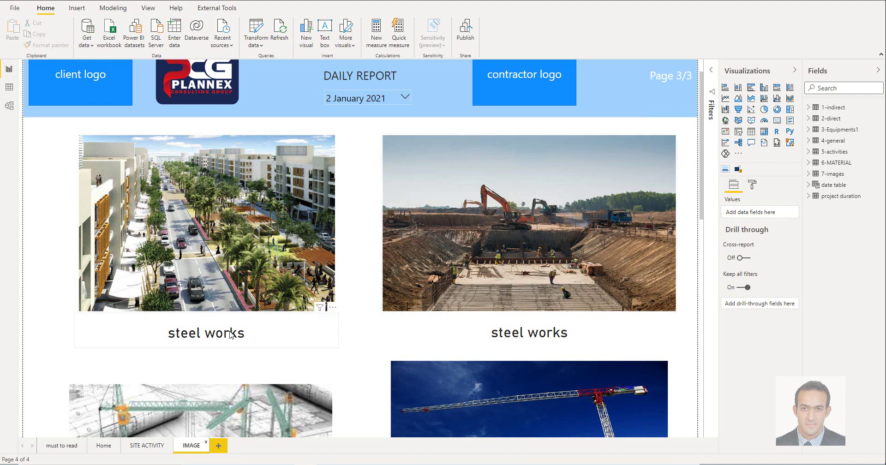
- Select the left and right steel works caption cards to inspect their fields
left_click(269, 340)
left_click(505, 333)
scroll(505, 338, "down", 5)
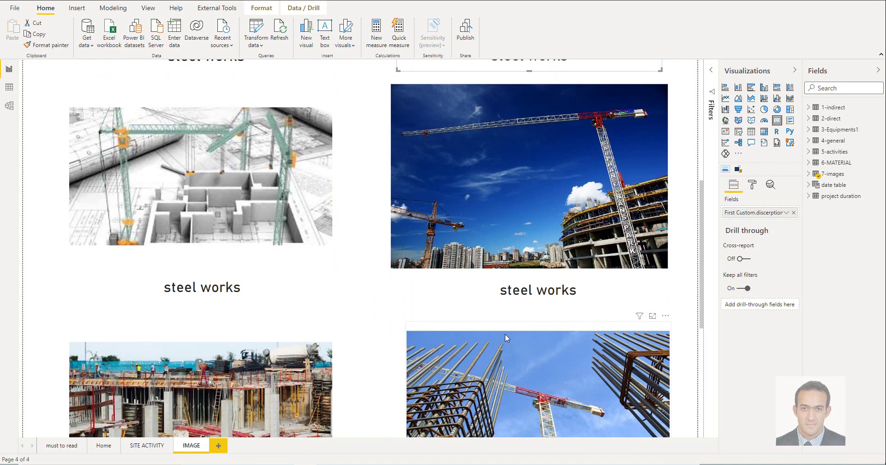
left_click(254, 300)
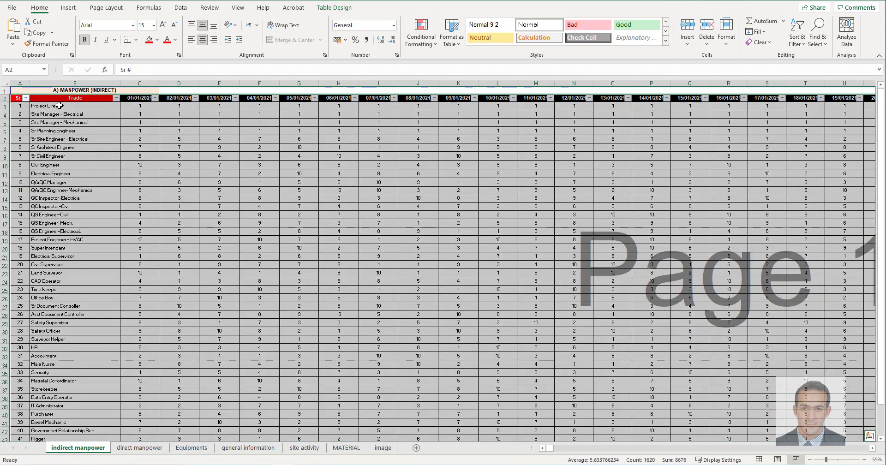
- Inspect the Site Manager - Electrical entry, the Trade header and the 01/01/2021 date header
left_click(66, 117)
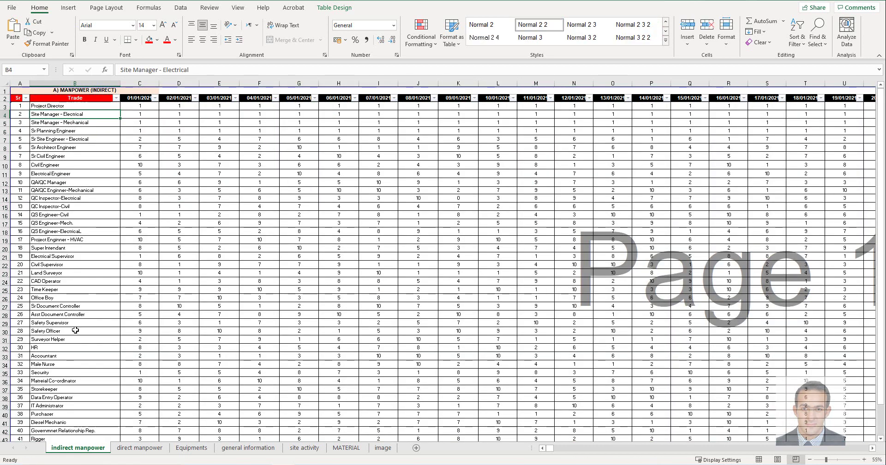
left_click(76, 99)
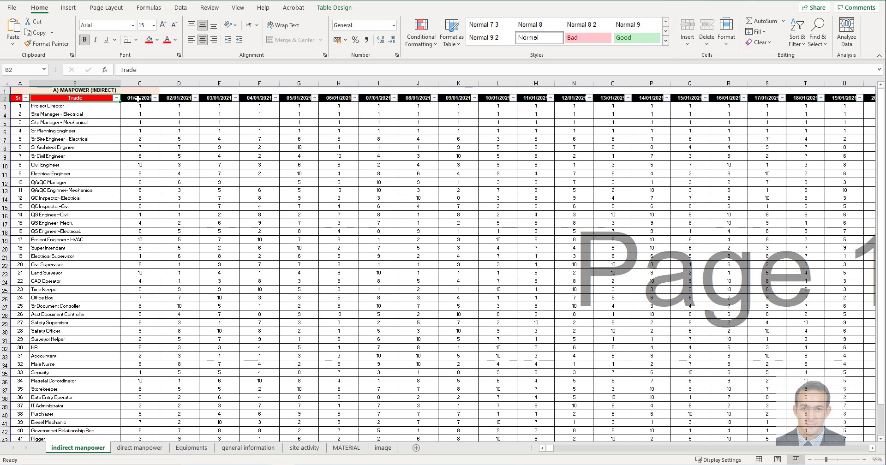
left_click(144, 99)
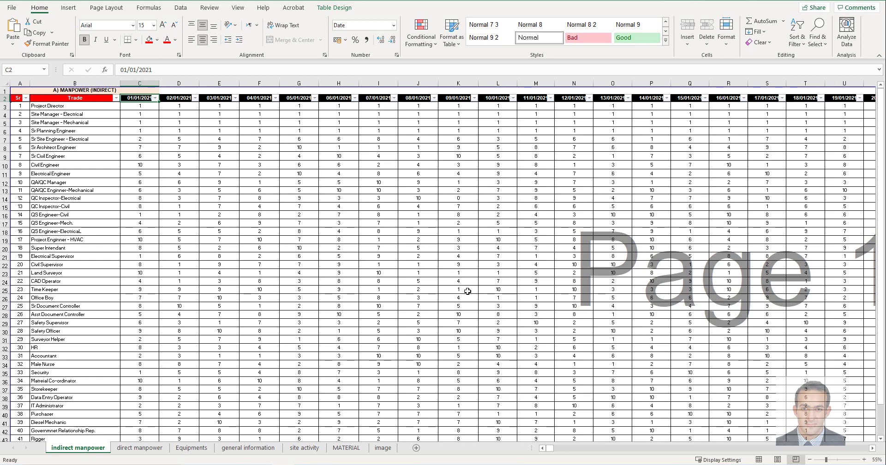
- Flip through the direct manpower and Equipments sheets to the general information sheet
left_click(154, 450)
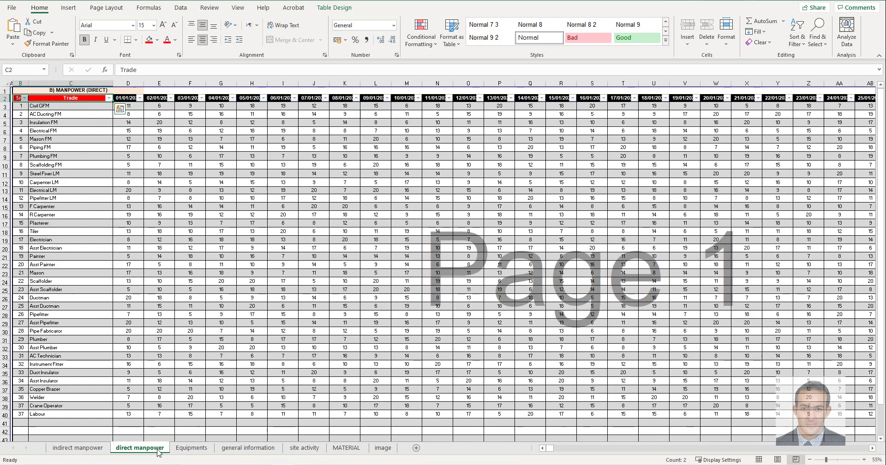
left_click(199, 451)
left_click(242, 453)
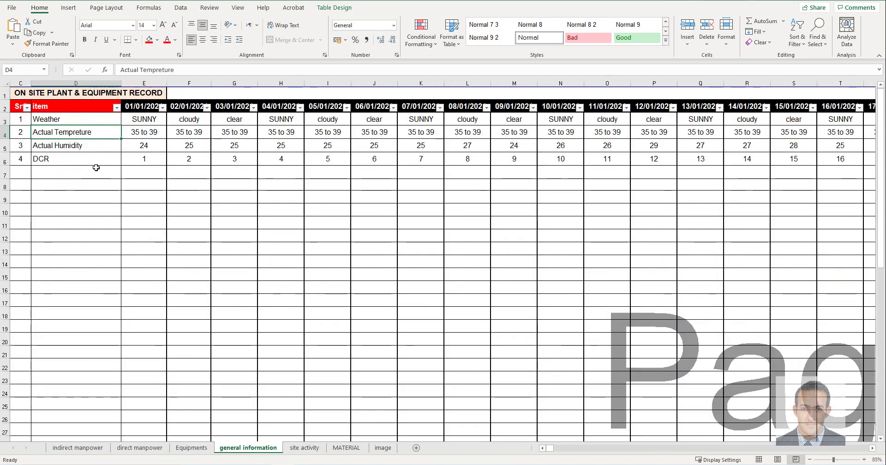
- Review the Weather, Tempreture, Humidity and DCR rows, select D7:D18, then go to site activity
left_click(74, 121)
left_click(74, 135)
left_click(83, 146)
left_click(92, 162)
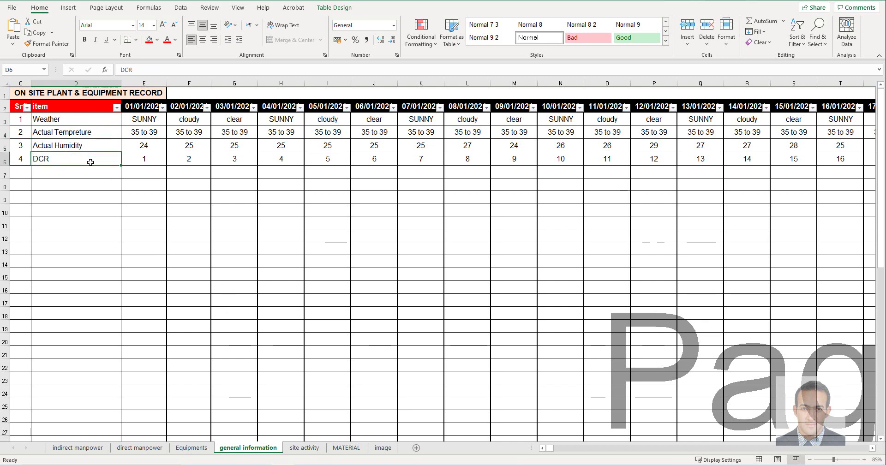
left_click_drag(85, 175, 79, 283)
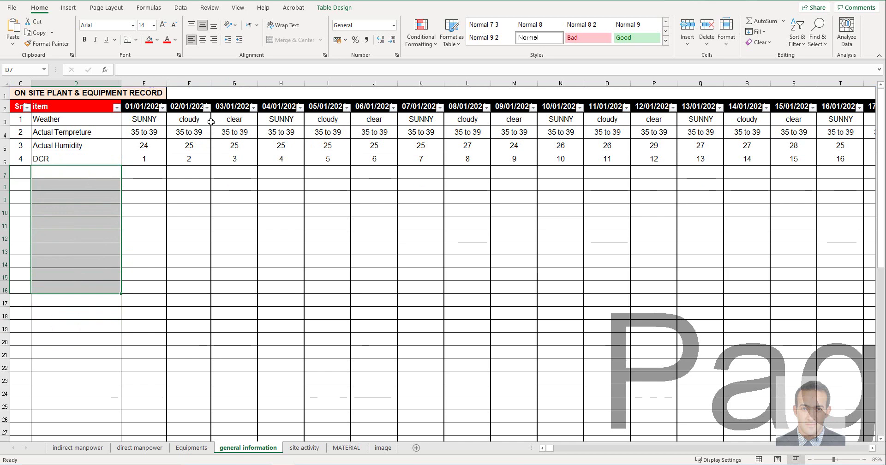
left_click(303, 448)
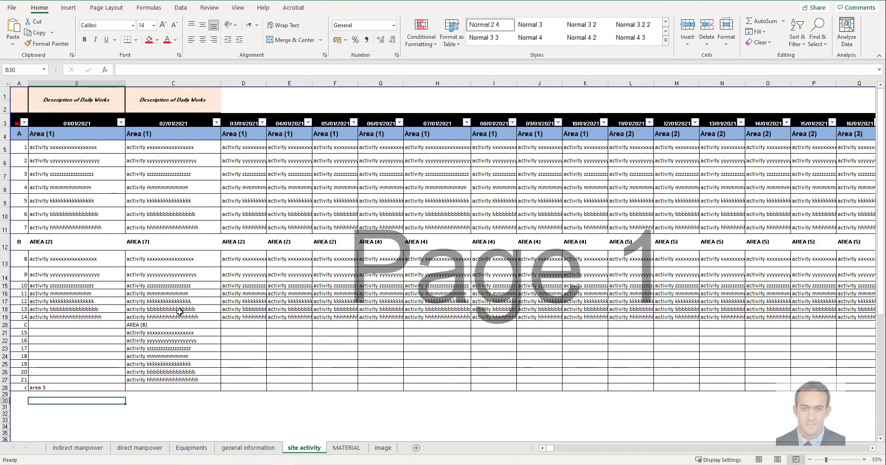
left_click(82, 134)
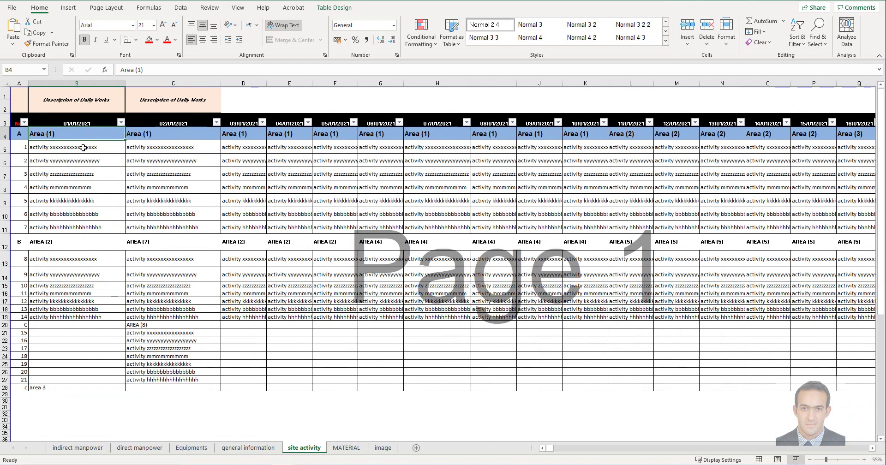
left_click(175, 124)
key("ctrl+a")
left_click(121, 337)
key("Down")
key("Down")
key("Down")
key("Down")
key("Down")
key("Down")
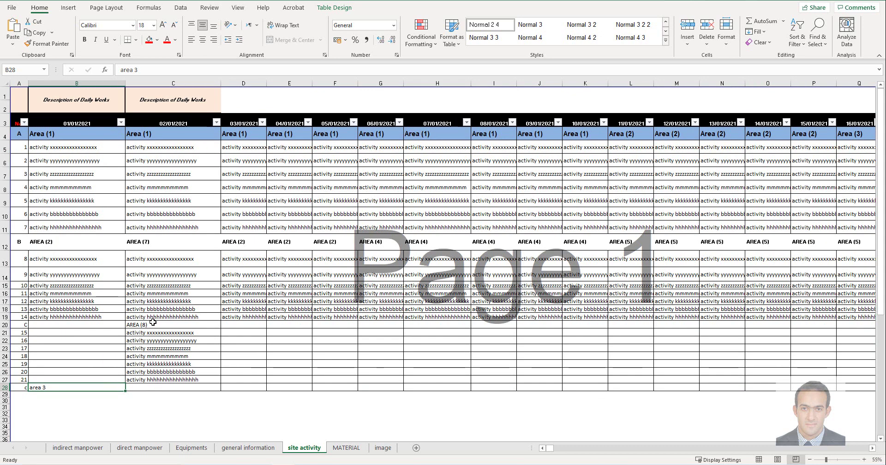
left_click(81, 408)
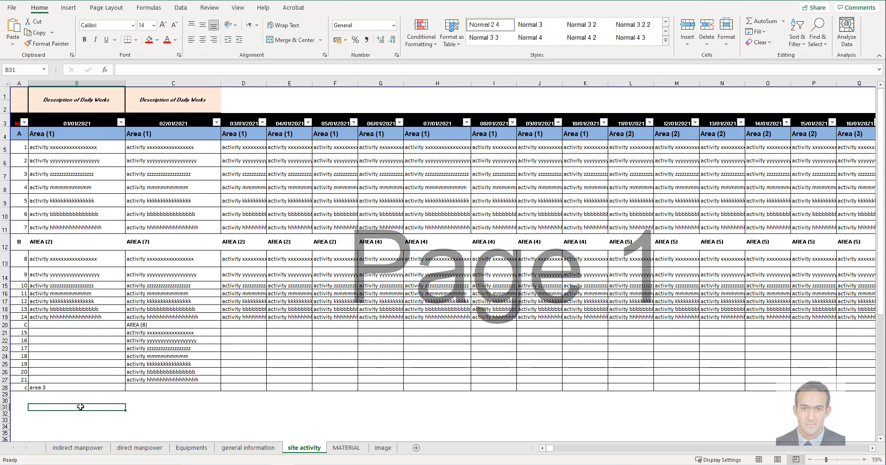
left_click(71, 388)
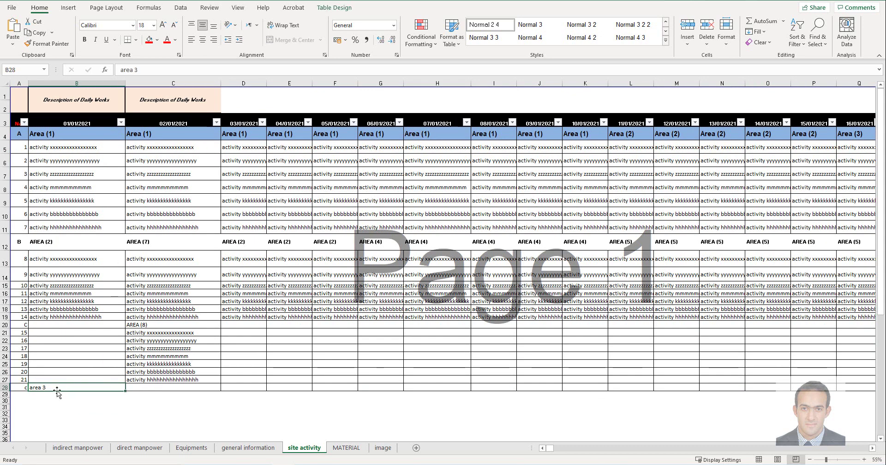
left_click(18, 388)
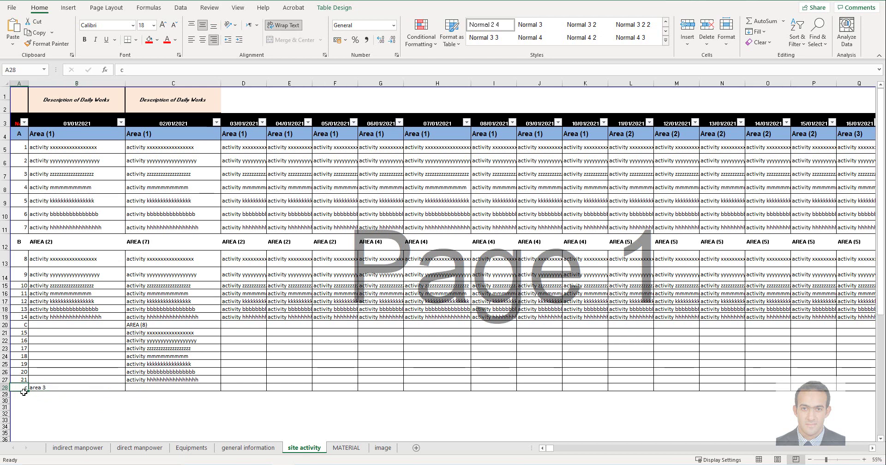
scroll(286, 237, "down", 2)
scroll(299, 249, "up", 2)
left_click(290, 396)
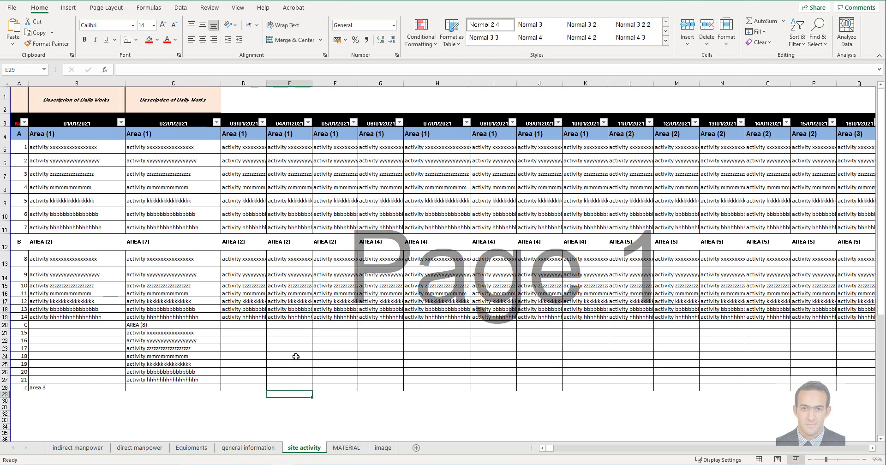
- Enter the area label AREA8 in cell E28
left_click(288, 388)
type("AREA")
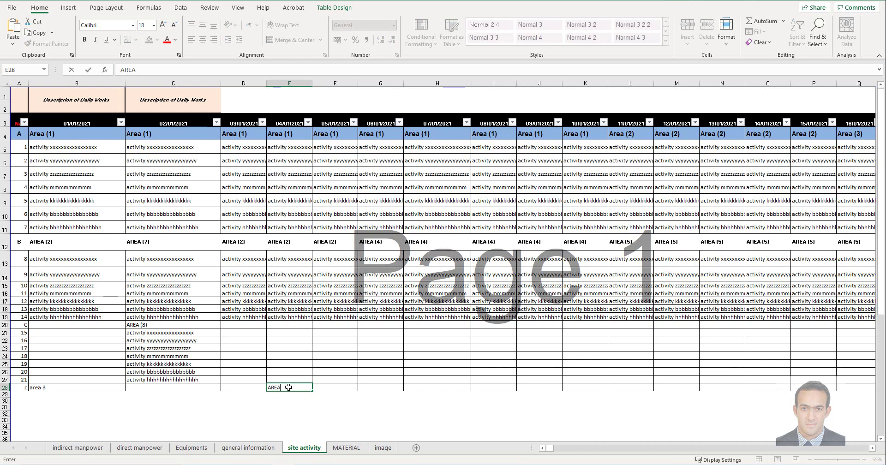
type("8")
key("Return")
left_click(20, 389)
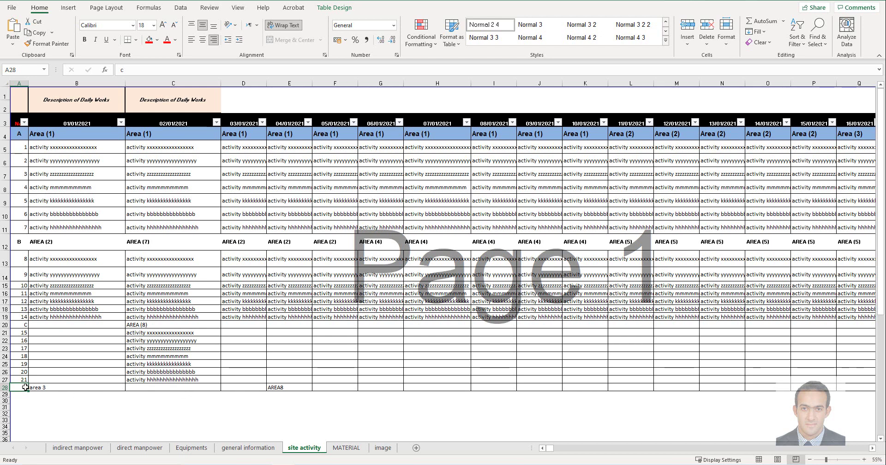
- Number E29:E31 as 1, 2 and 3, and add the AREA 9 label in E32
left_click(288, 394)
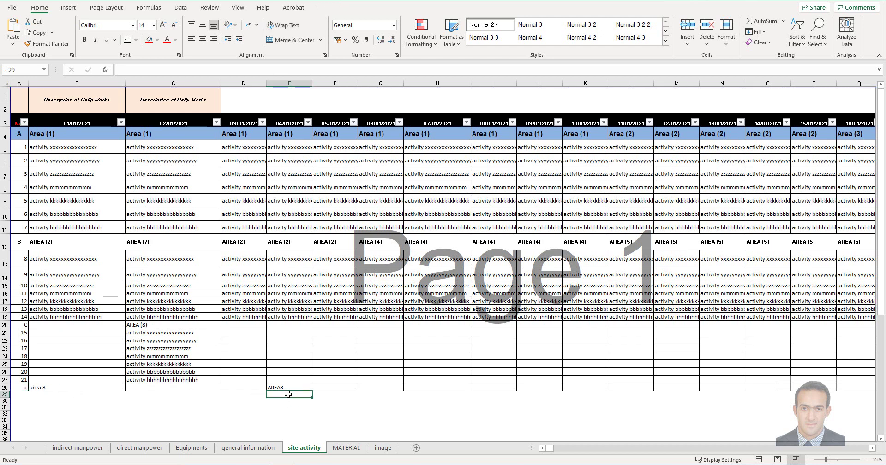
type("1")
key("Return")
type("2")
key("Return")
type("3")
key("Return")
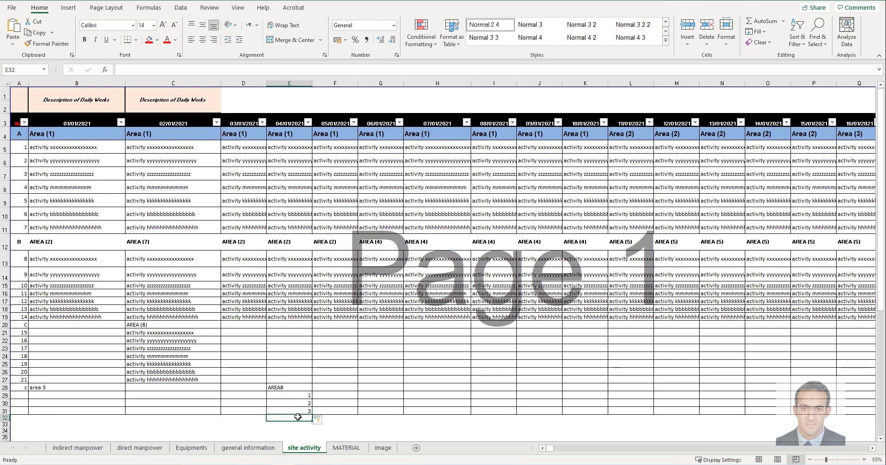
type("AREA 9")
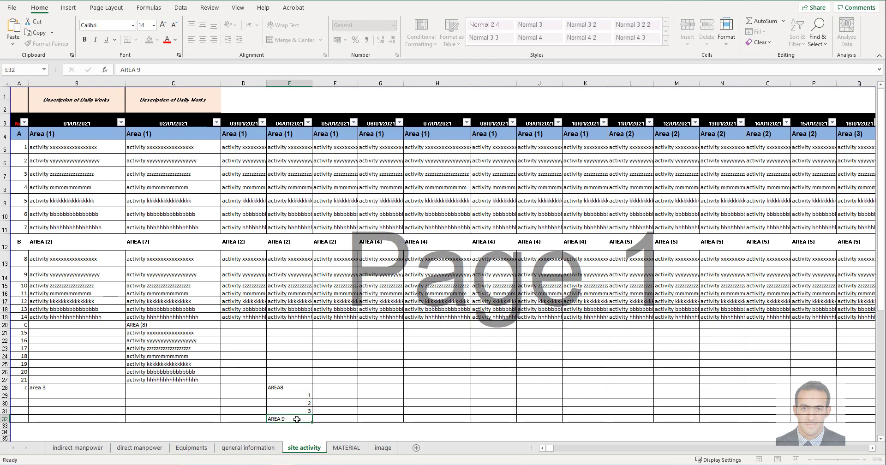
key("Return")
- Put section letter D in A32 and number A29:A31 as 22, 23 and 24
left_click(20, 421)
type("D")
key("Return")
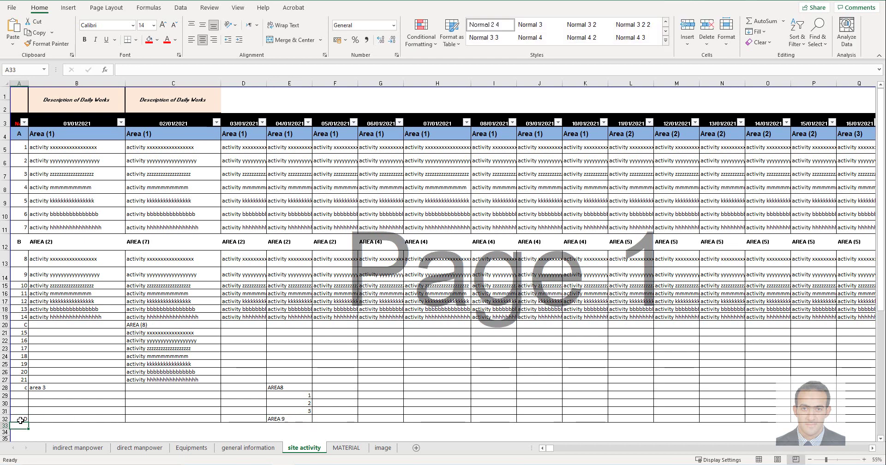
left_click(21, 396)
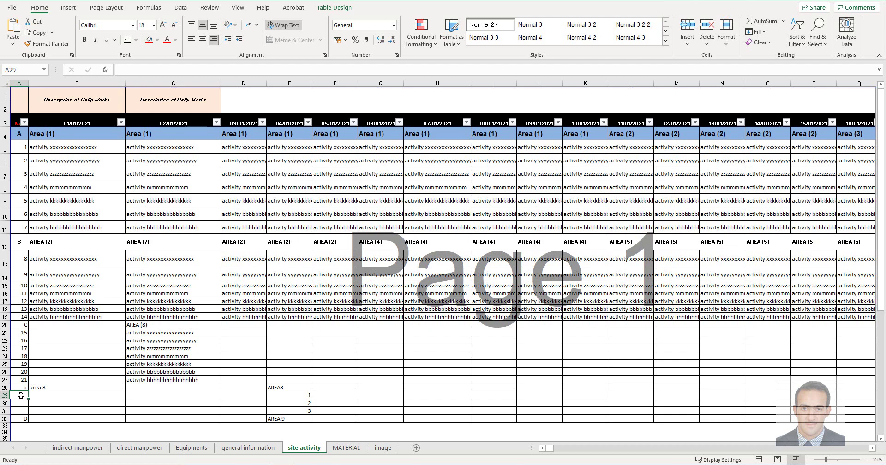
type("22")
key("Return")
type("23")
key("Return")
type("24")
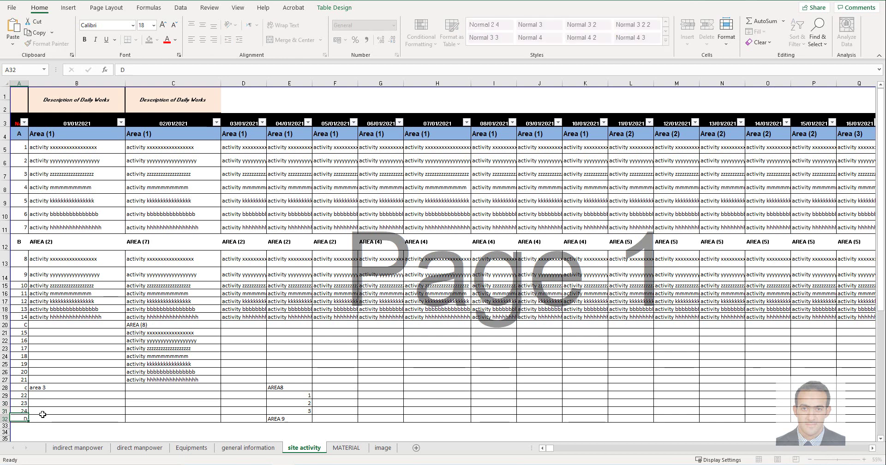
key("Return")
- Give the No. header in A3 a red fill with black text, then switch to MATERIAL
left_click(315, 395)
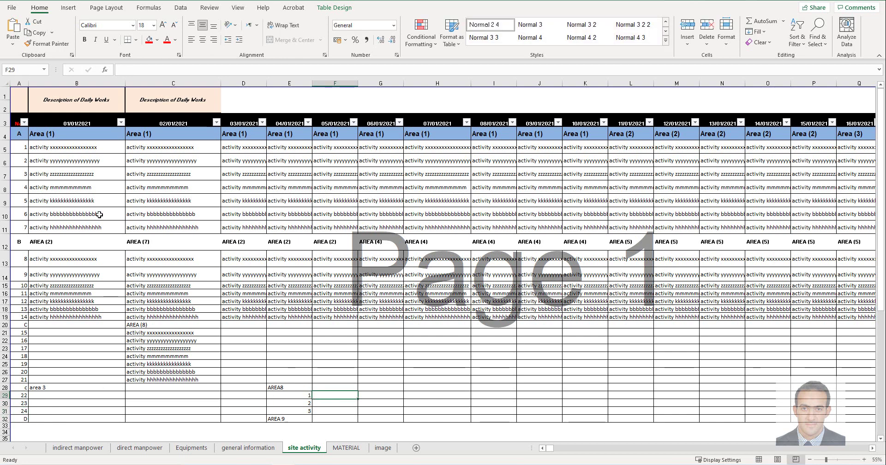
left_click(17, 122)
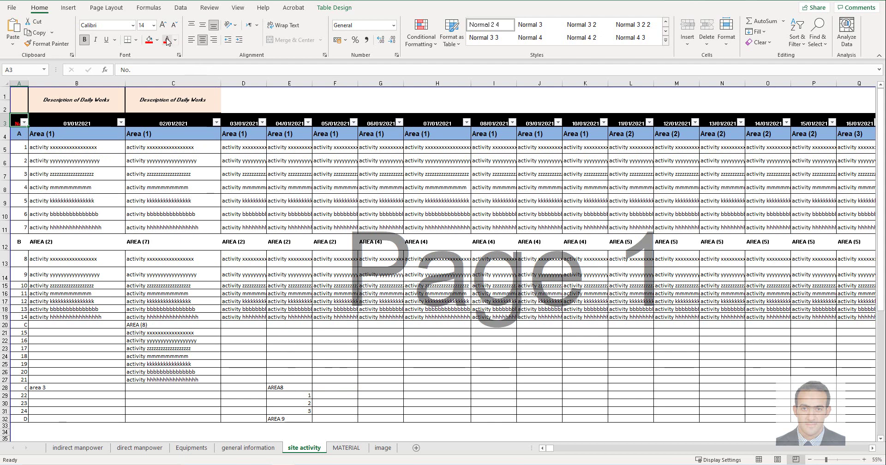
left_click(149, 39)
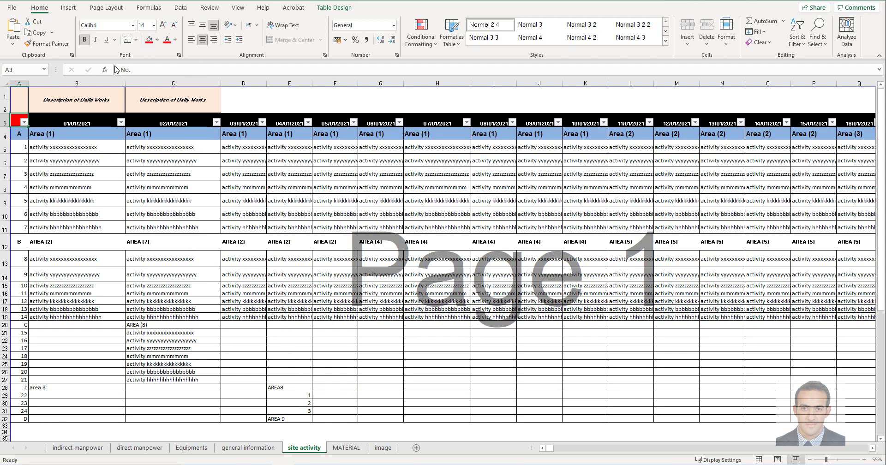
left_click(176, 40)
left_click(175, 77)
left_click(102, 171)
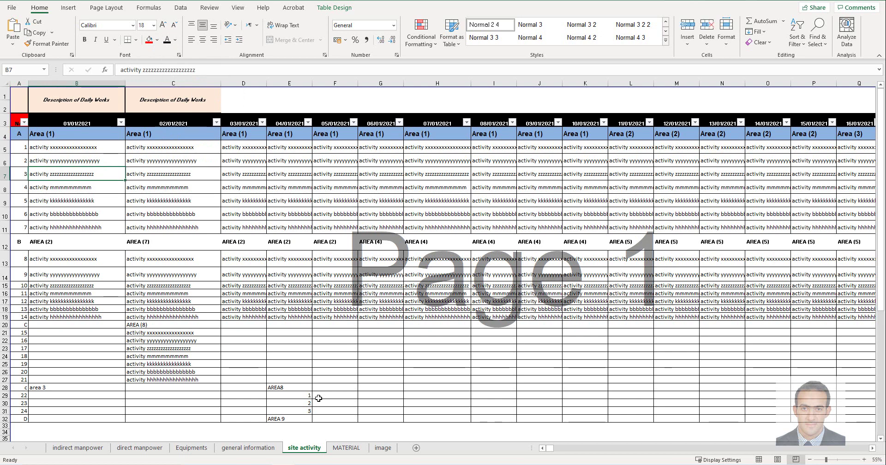
left_click(349, 448)
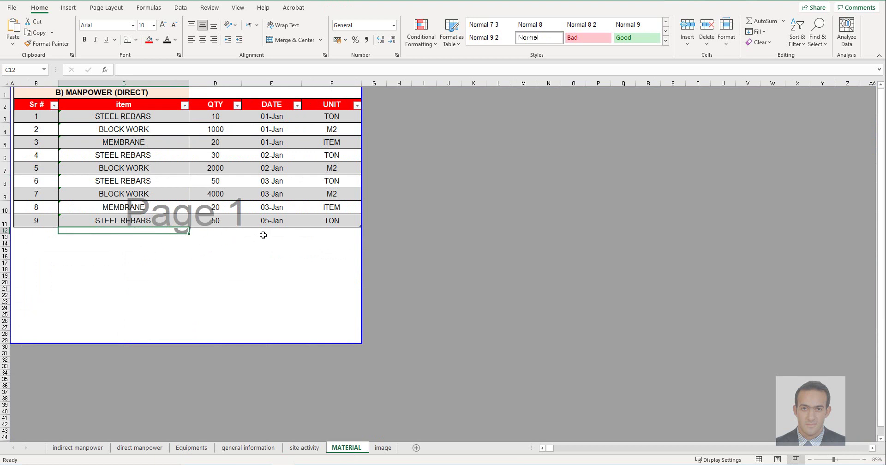
- Select several cells in the MATERIAL table
left_click(122, 242)
left_click(126, 268)
left_click(217, 233)
left_click(280, 232)
left_click(336, 236)
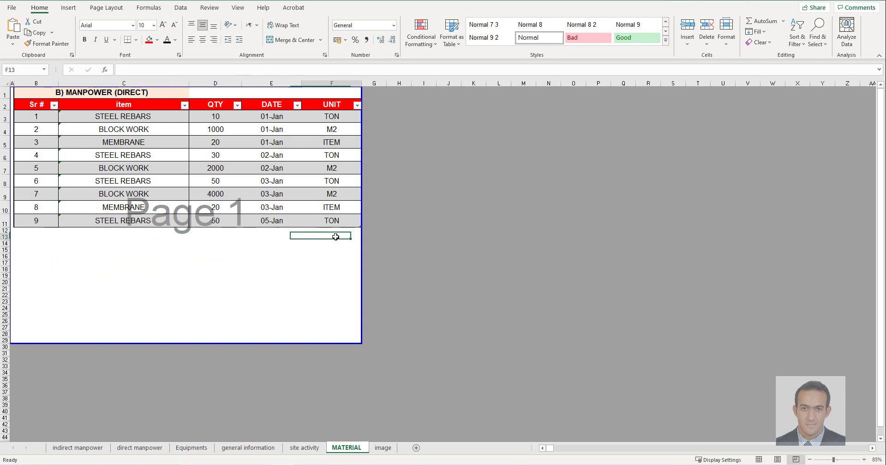
- Switch to the image sheet and inspect the photo links in E21, E14 and E9
left_click(383, 447)
left_click(316, 240)
scroll(323, 231, "up", 3)
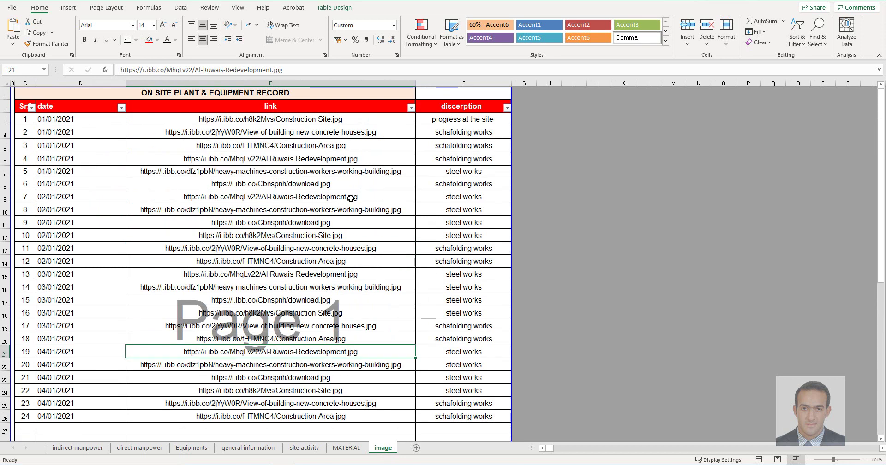
left_click(361, 262)
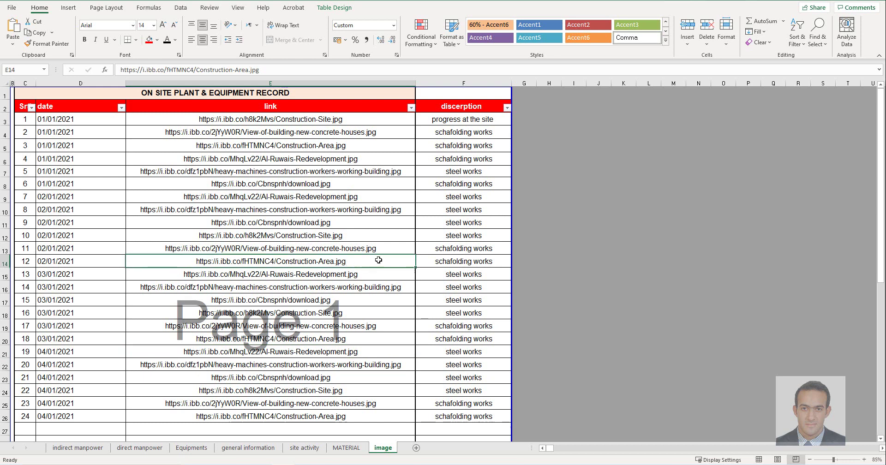
scroll(164, 365, "down", 2)
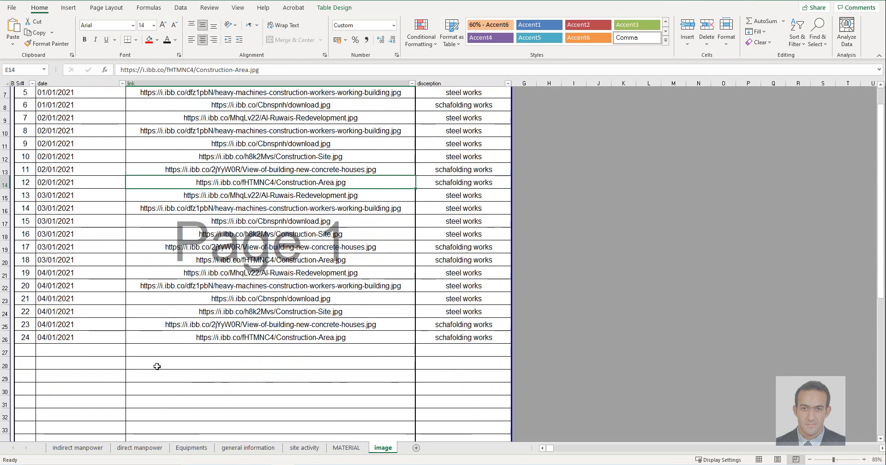
left_click(89, 350)
left_click(88, 371)
left_click(86, 387)
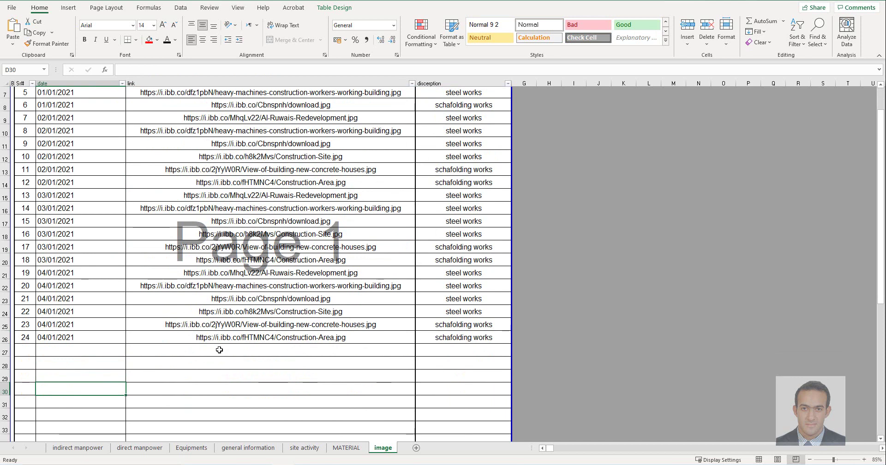
scroll(364, 188, "up", 2)
left_click(364, 190)
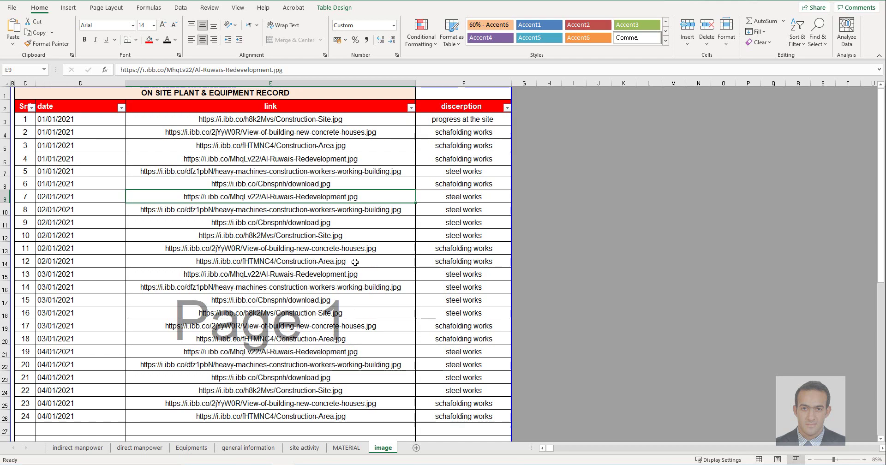
- Check the source workbook path in Data source settings, close unchanged, and select the duration donut
left_click(329, 464)
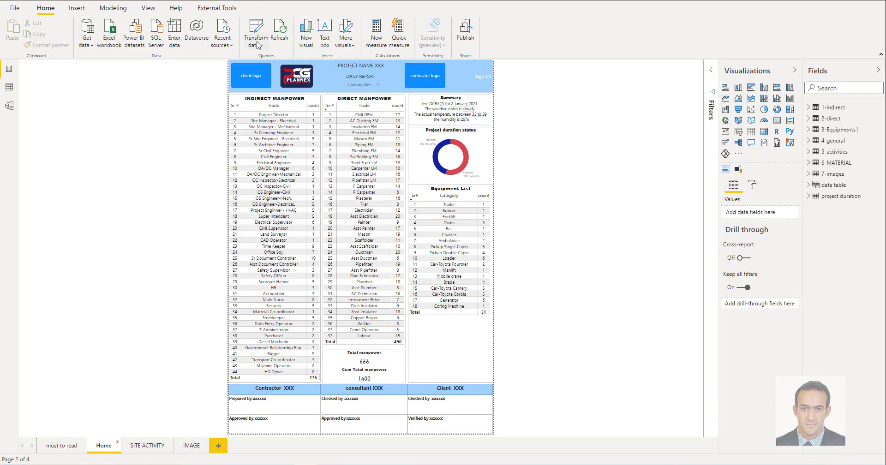
left_click(261, 45)
left_click(295, 74)
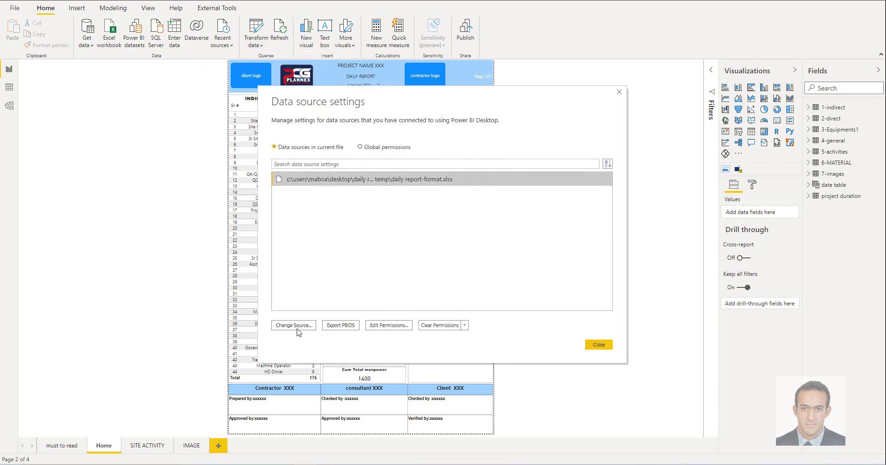
left_click(296, 326)
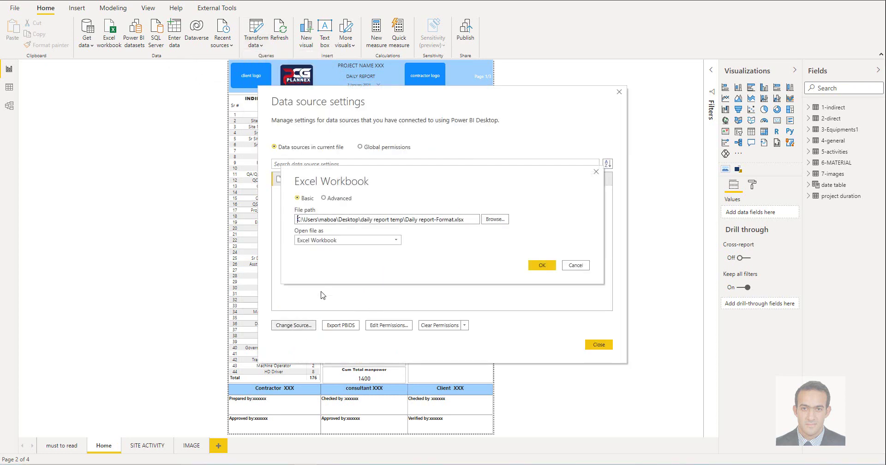
left_click(578, 267)
left_click(599, 345)
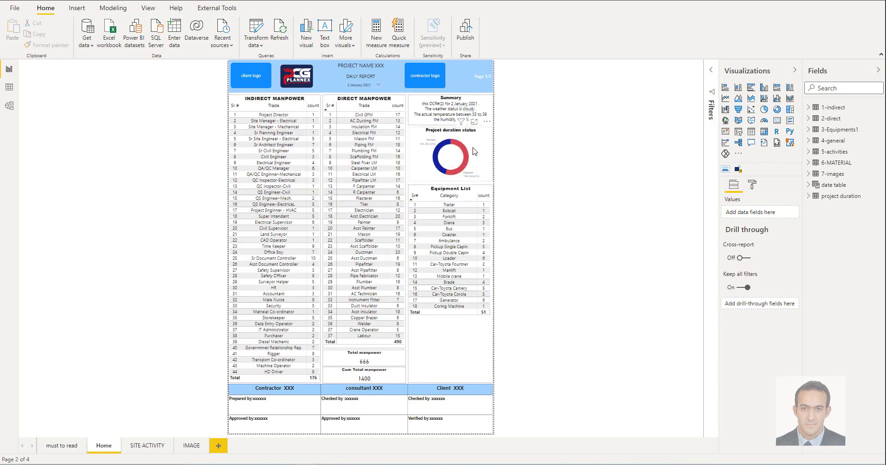
left_click(455, 147)
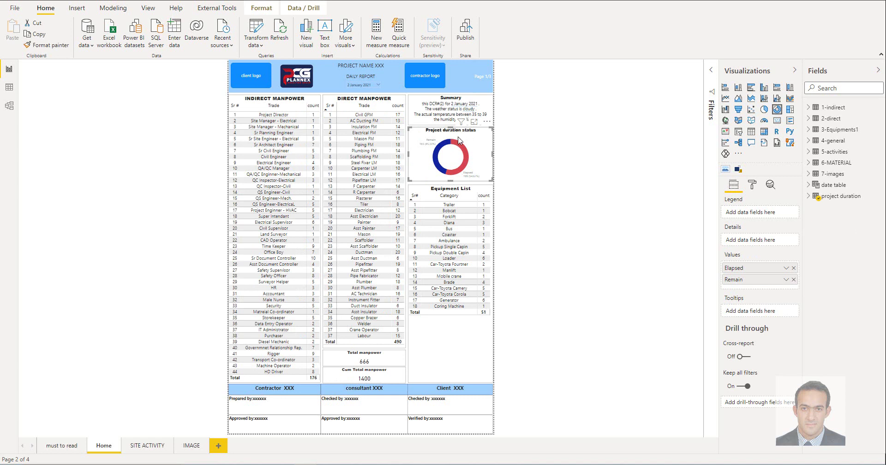
left_click(808, 197)
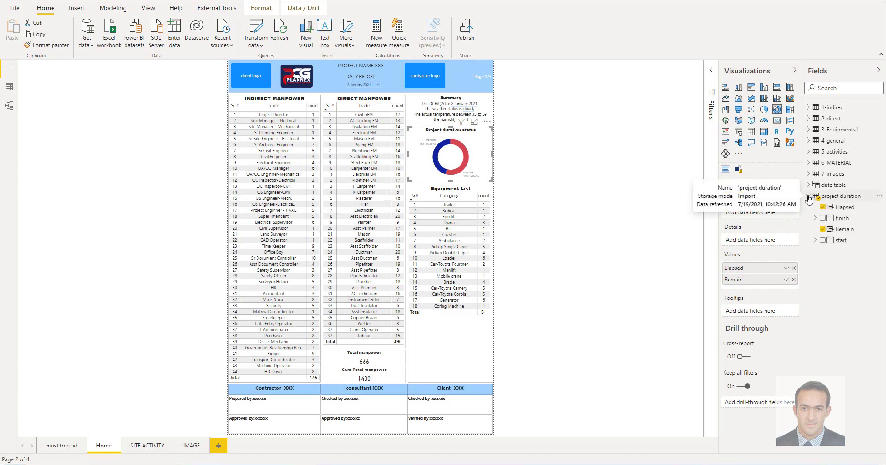
left_click(850, 201)
left_click(880, 196)
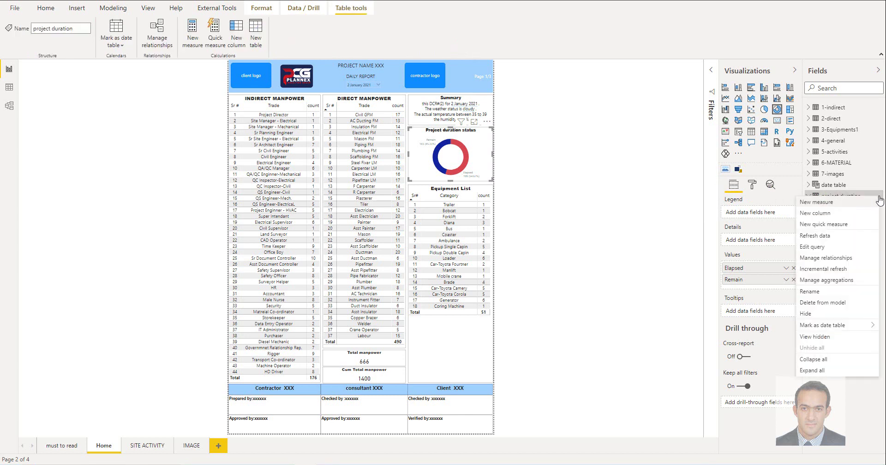
left_click(835, 250)
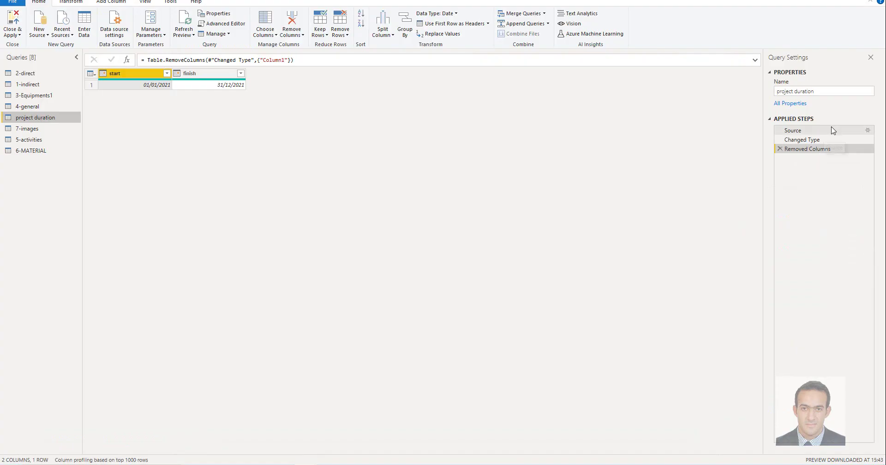
left_click(867, 133)
left_click(868, 130)
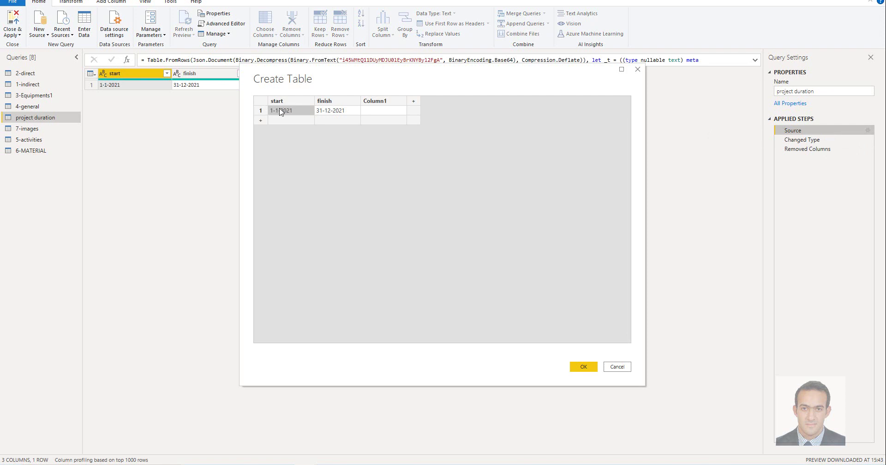
left_click(334, 113)
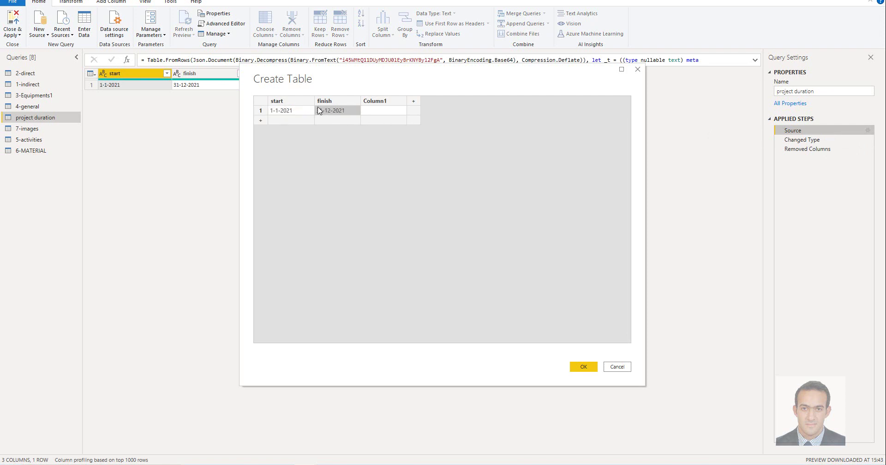
left_click(617, 367)
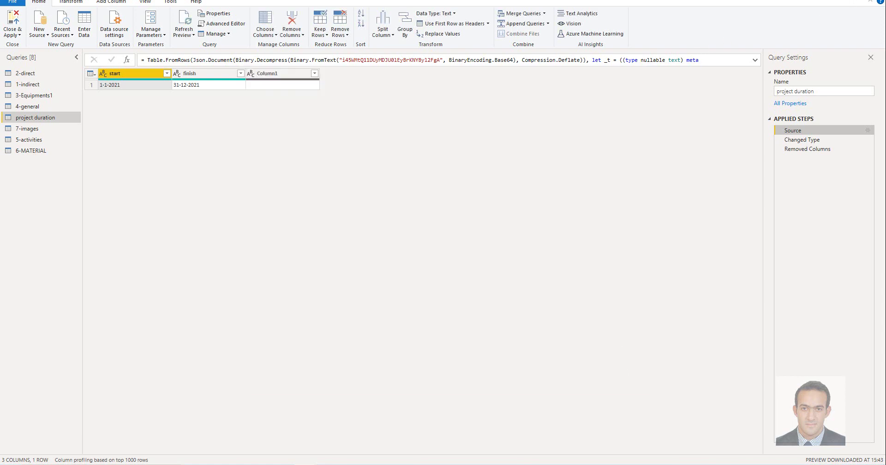
key("alt+Tab")
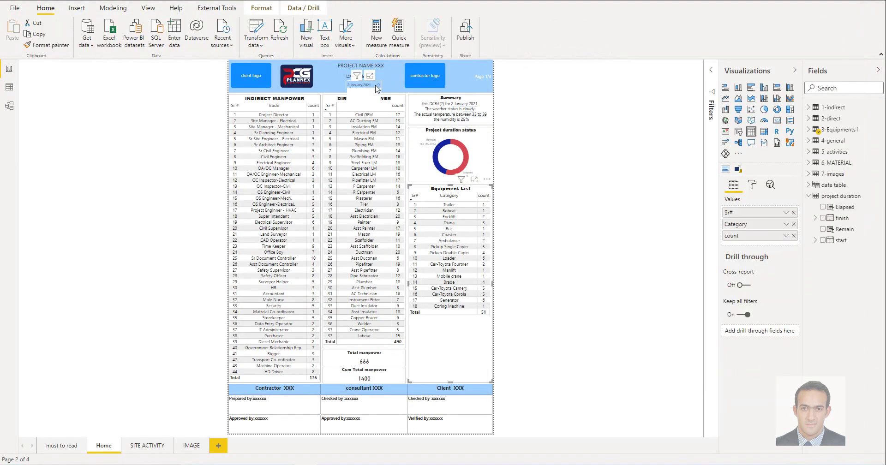
- Set the date slicer to 1 January 2021 (after 4 January), then view SITE ACTIVITY and IMAGE
left_click(376, 86)
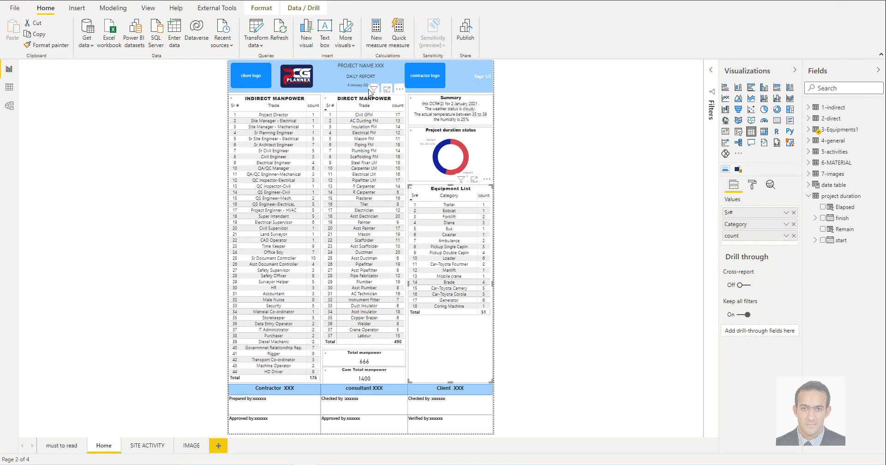
left_click(365, 111)
left_click(370, 88)
left_click(364, 96)
left_click(144, 446)
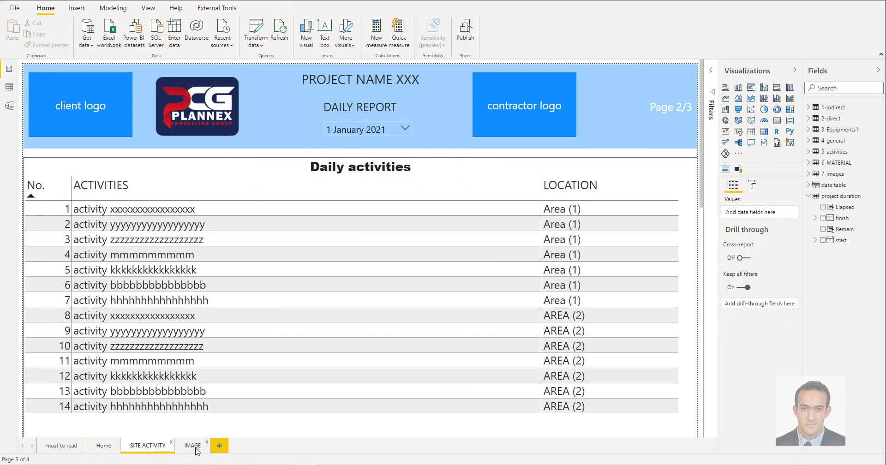
left_click(193, 446)
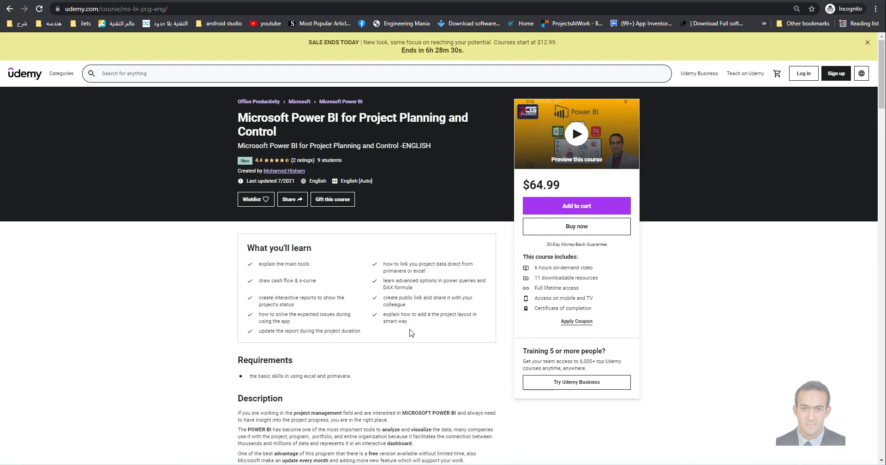
- Scroll the Udemy course page down to Course content: 5 sections, 36 lectures, 5h 48m
scroll(411, 331, "down", 8)
scroll(411, 332, "down", 5)
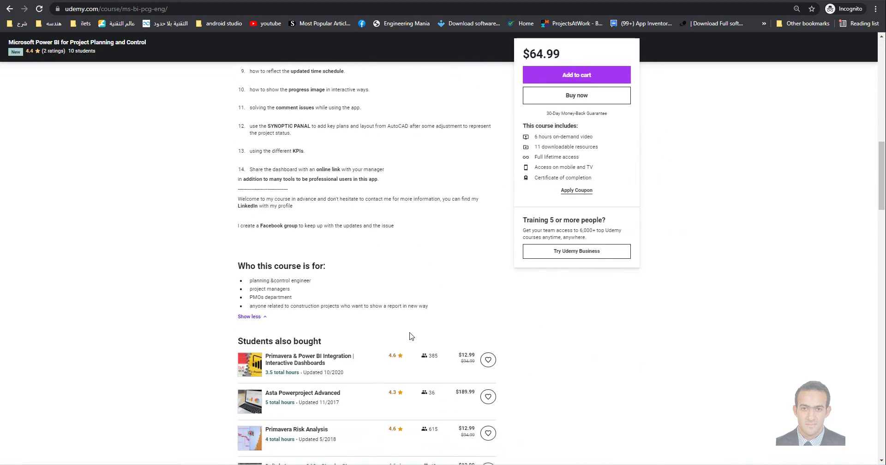
scroll(411, 334, "down", 10)
scroll(410, 336, "down", 1)
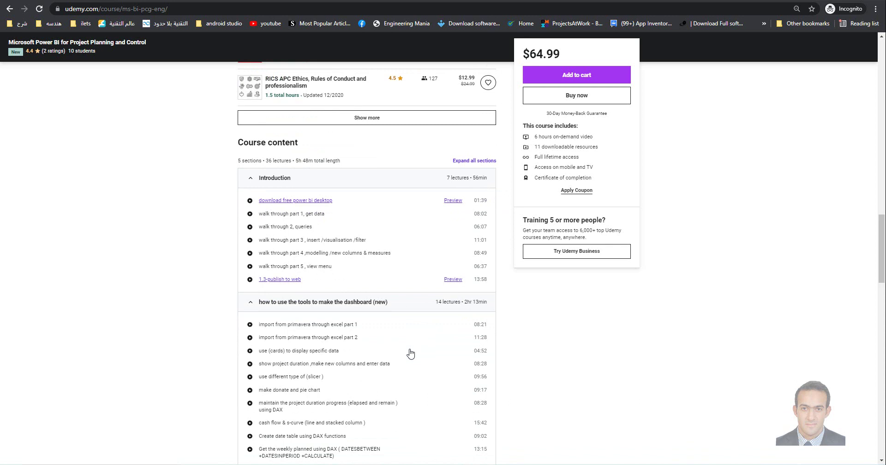
scroll(411, 354, "down", 3)
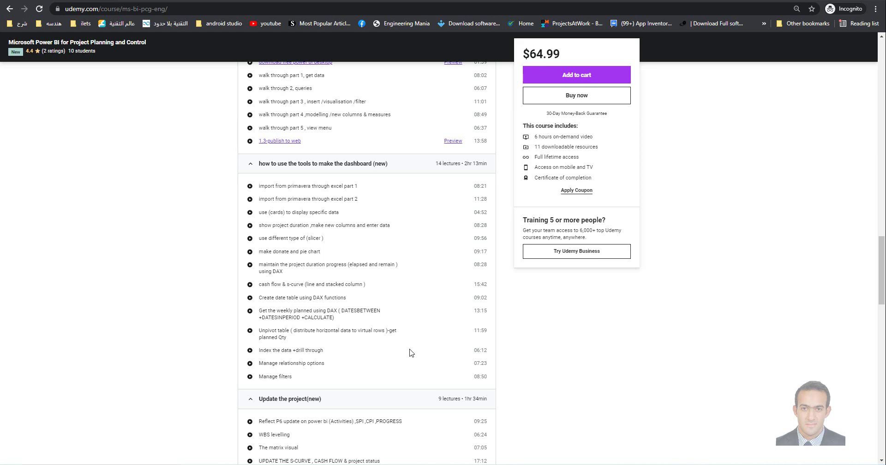
scroll(412, 353, "down", 4)
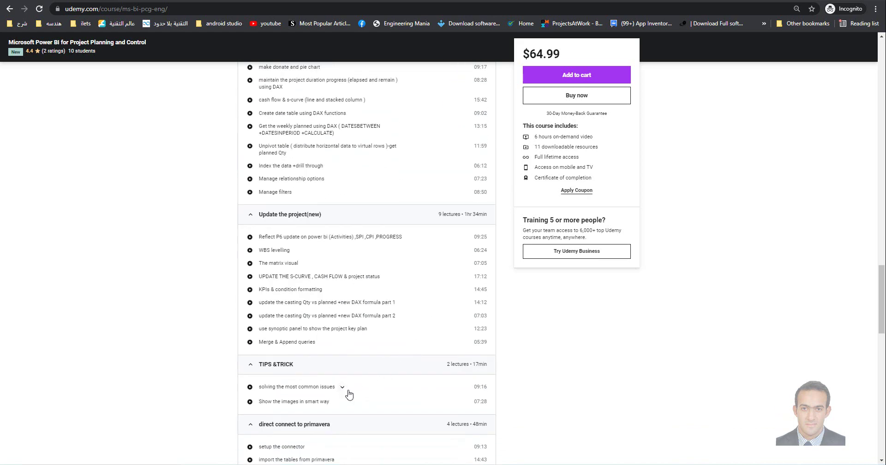